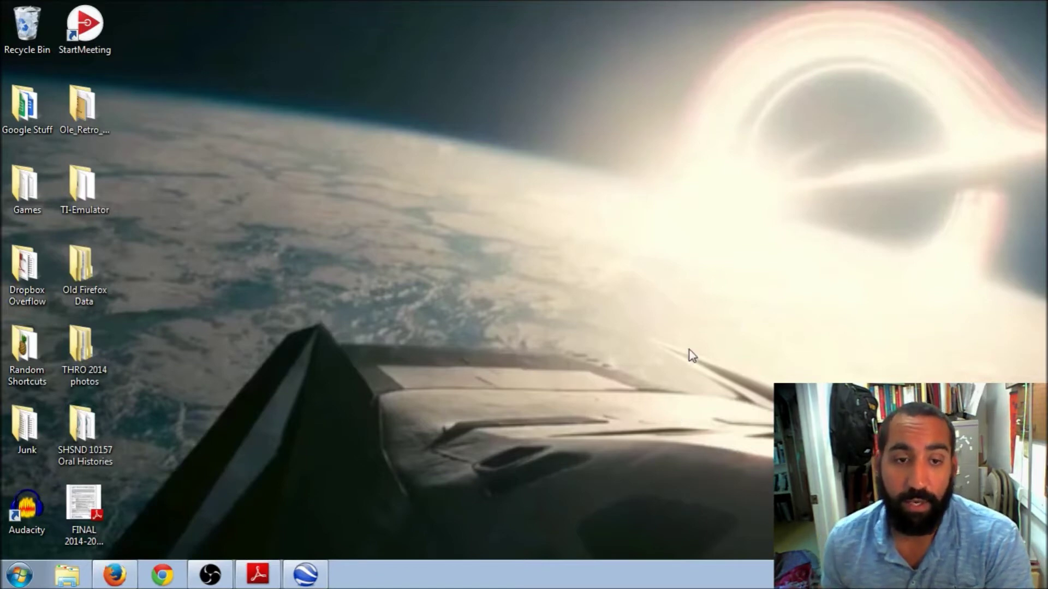
Bring the Blakely Harbor survey PDF forward and highlight its Section 2, Township 24N, Range 2 E values.
click(258, 574)
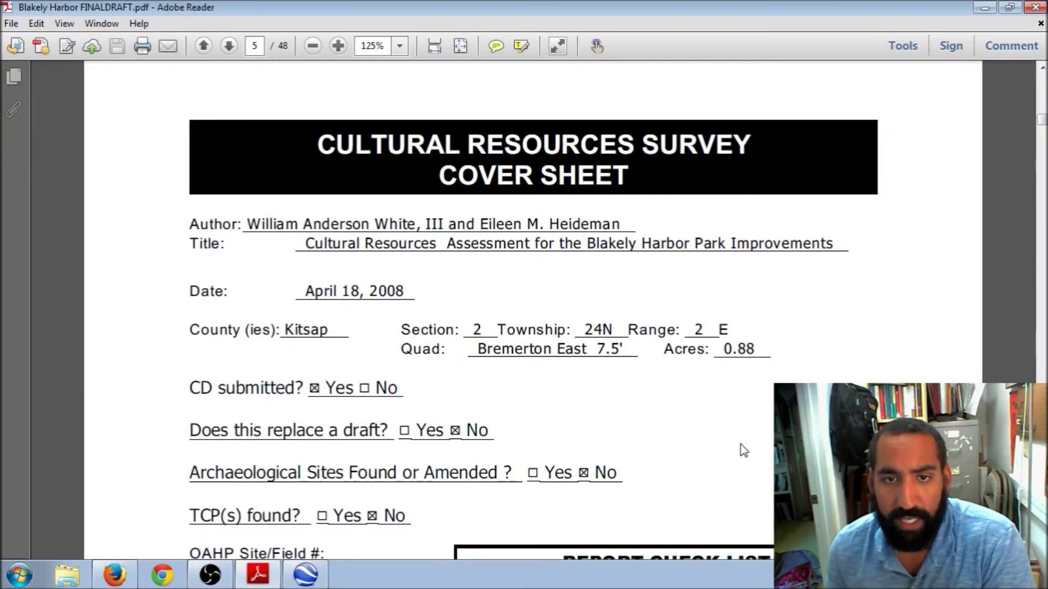
drag(755, 350, 461, 331)
click(398, 329)
double_click(419, 329)
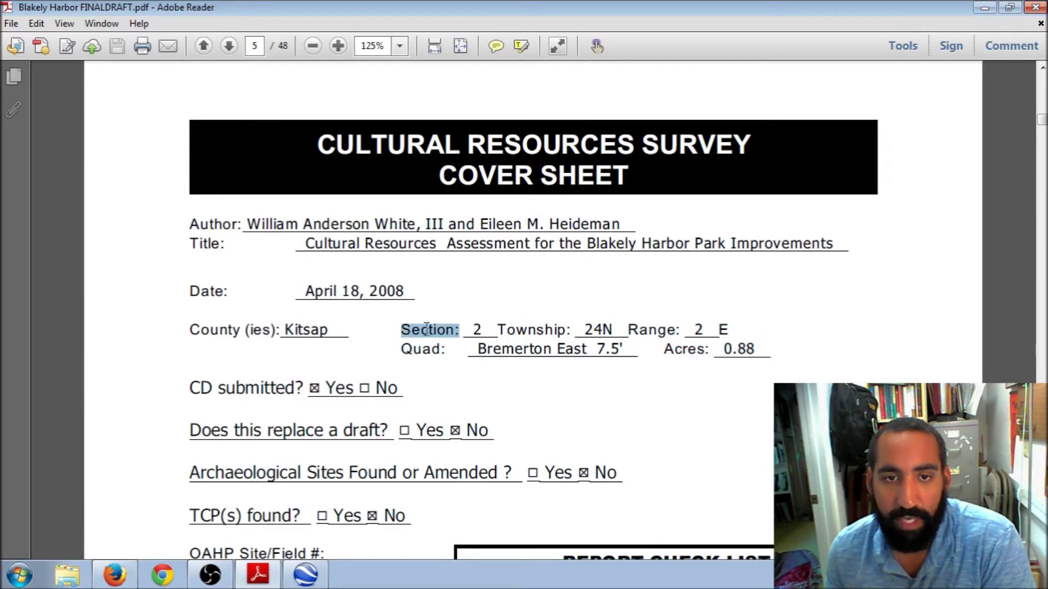
drag(719, 330, 547, 331)
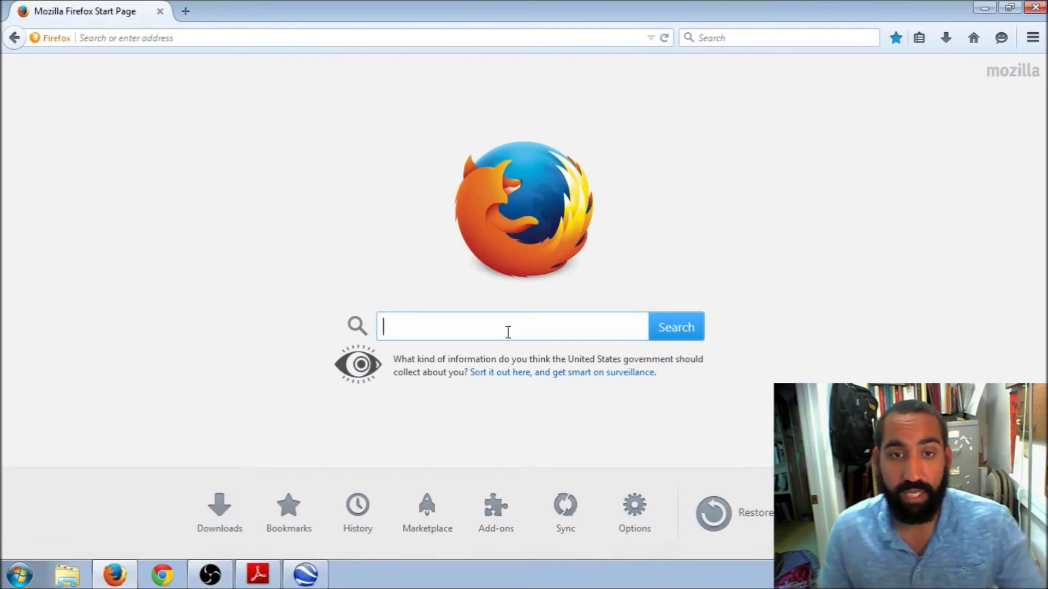
Search Google for 'google earth township and range plugin' and open the Earth Survey PLSS result.
text(goo)
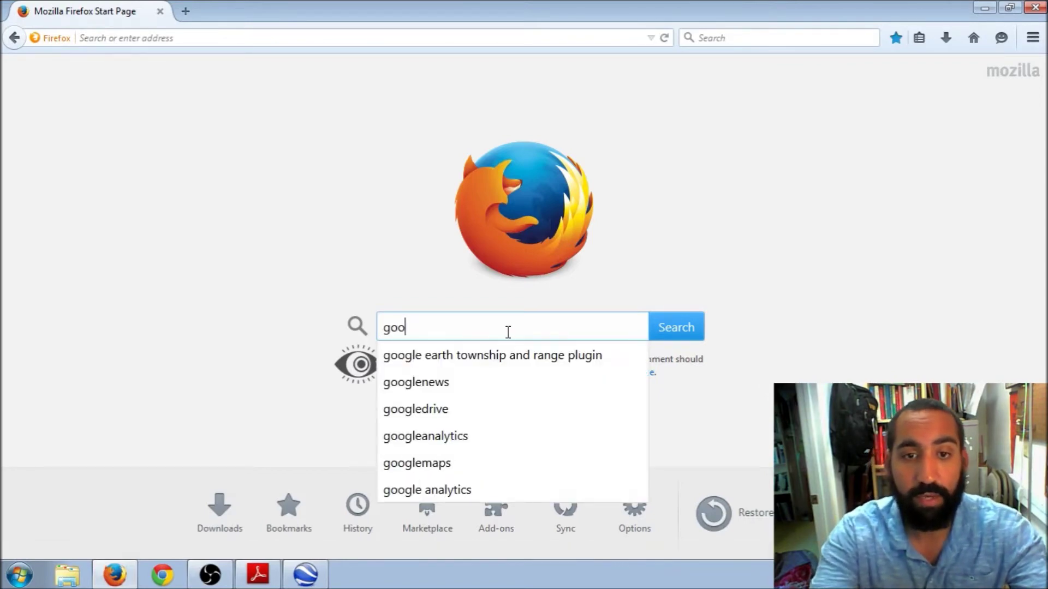
key(Down)
key(Return)
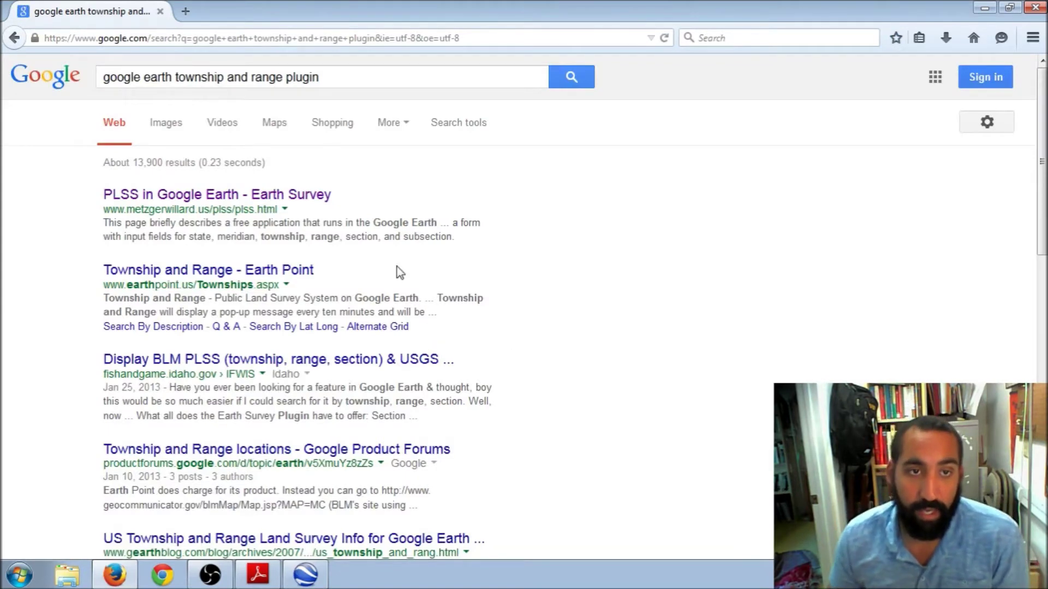
click(311, 200)
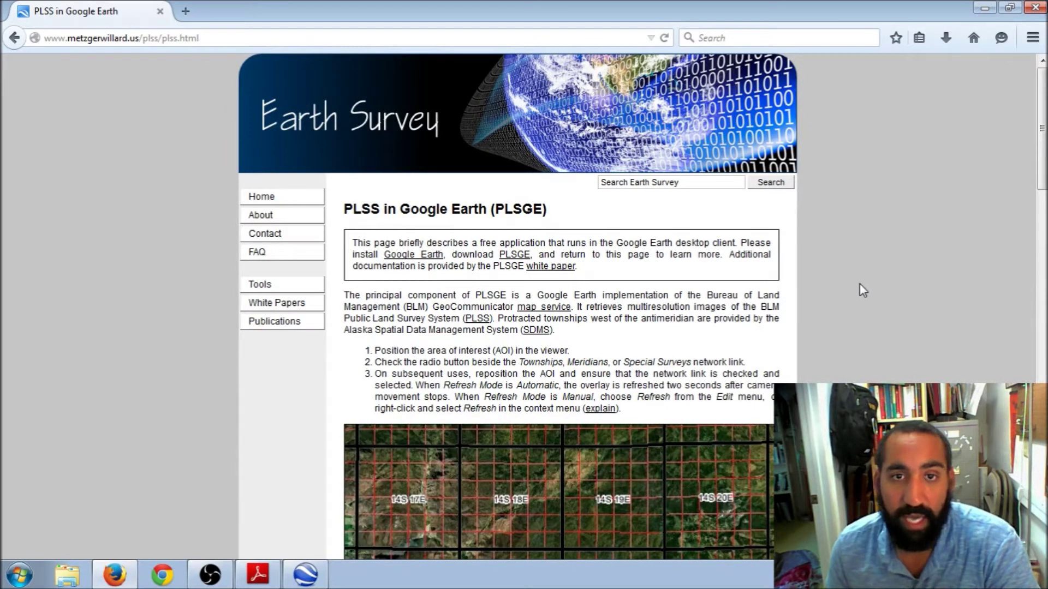
Review the PLSGE download link and list of covered states, then switch to Google Earth.
drag(457, 257, 534, 257)
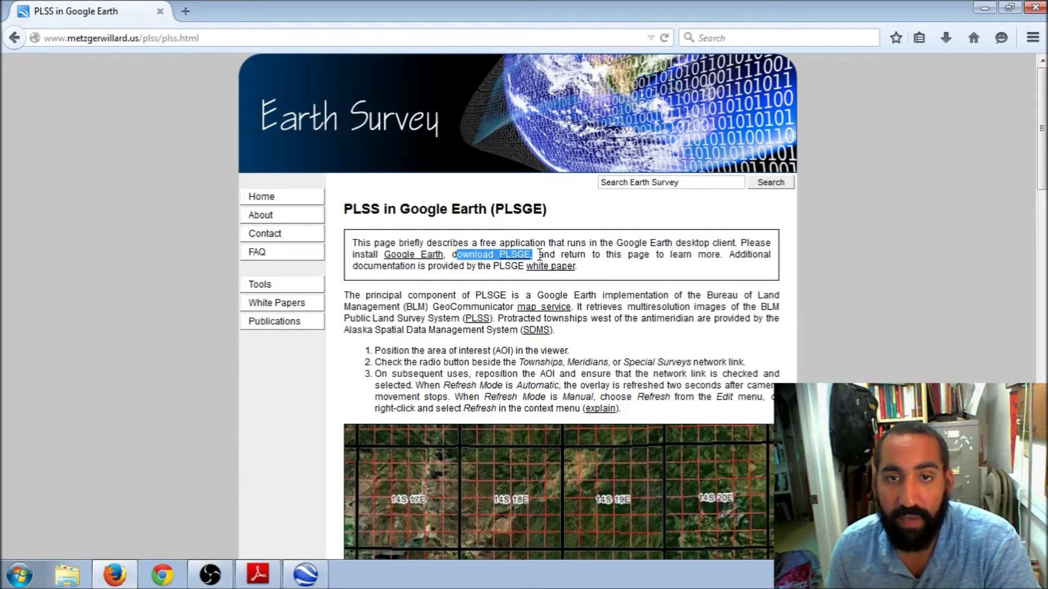
scroll(649, 318, down, 5)
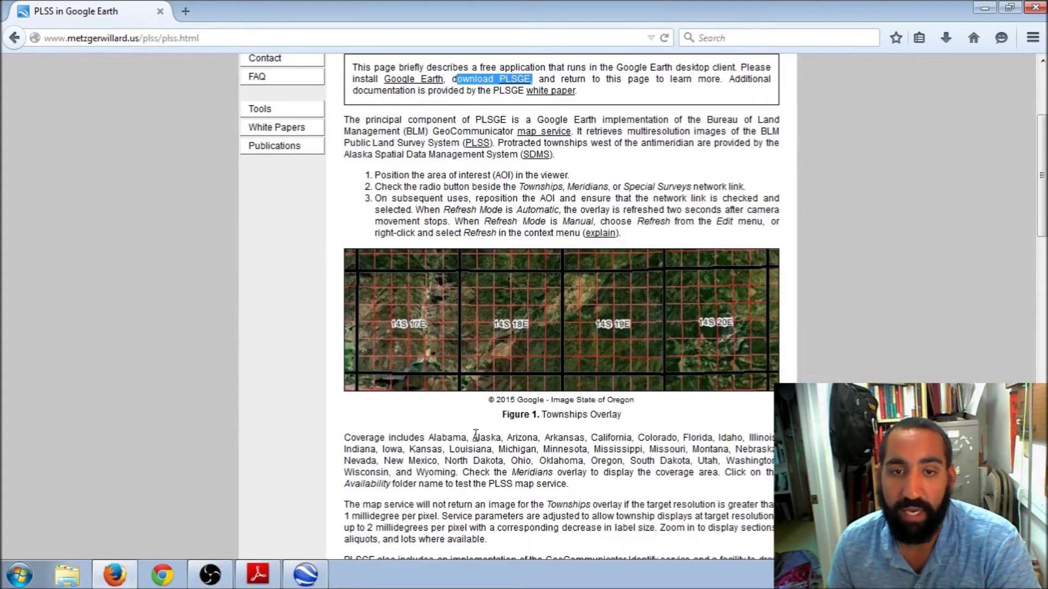
scroll(434, 390, down, 3)
drag(434, 352, 462, 385)
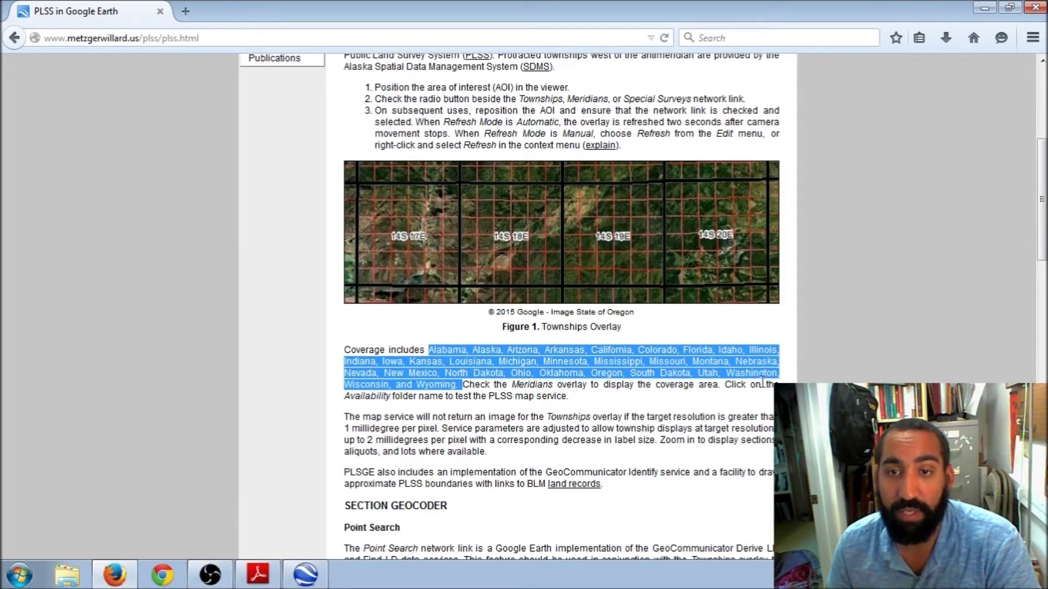
scroll(844, 306, up, 3)
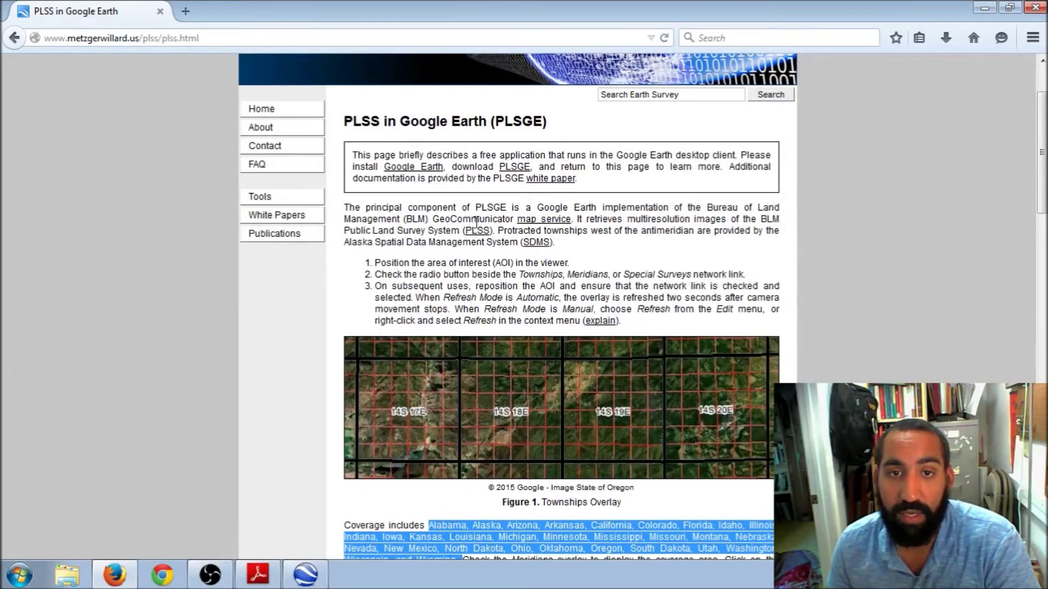
drag(470, 172, 529, 169)
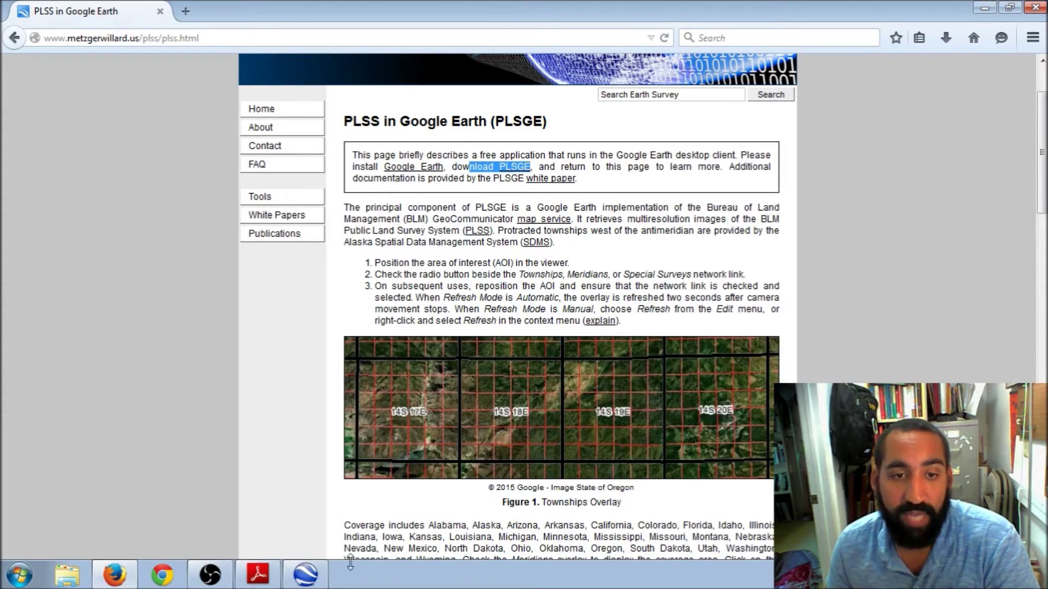
click(320, 581)
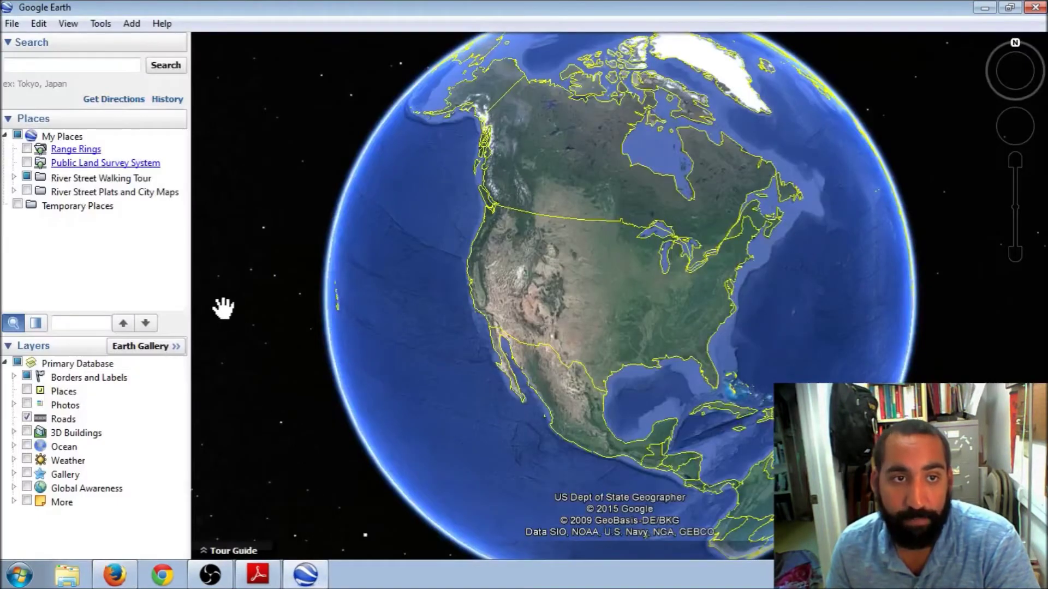
Search for and fly to Blakely Harbor, Bainbridge Island.
click(112, 64)
text(bla)
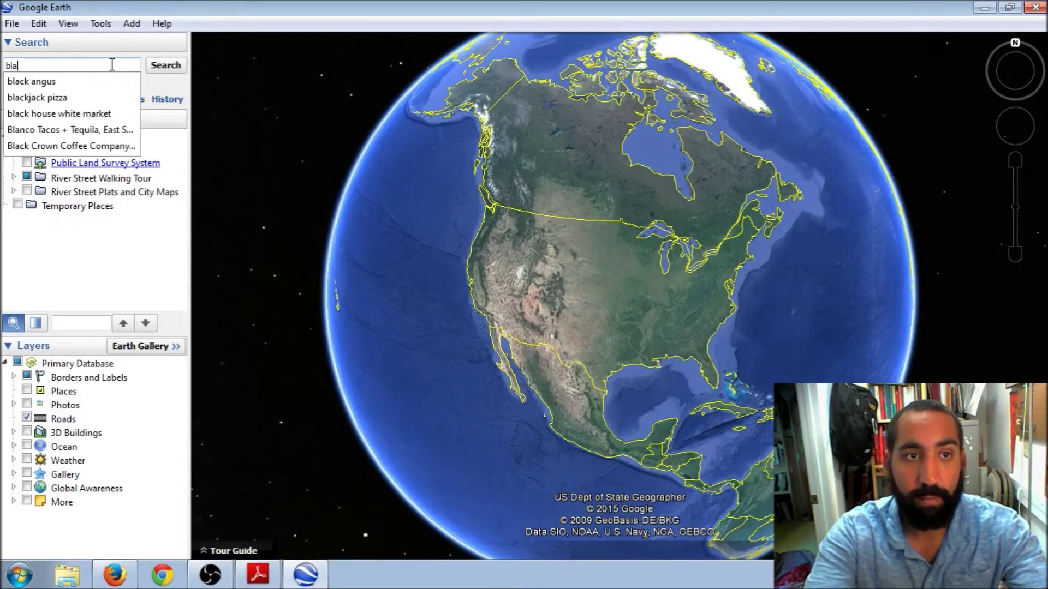
text(kely yh)
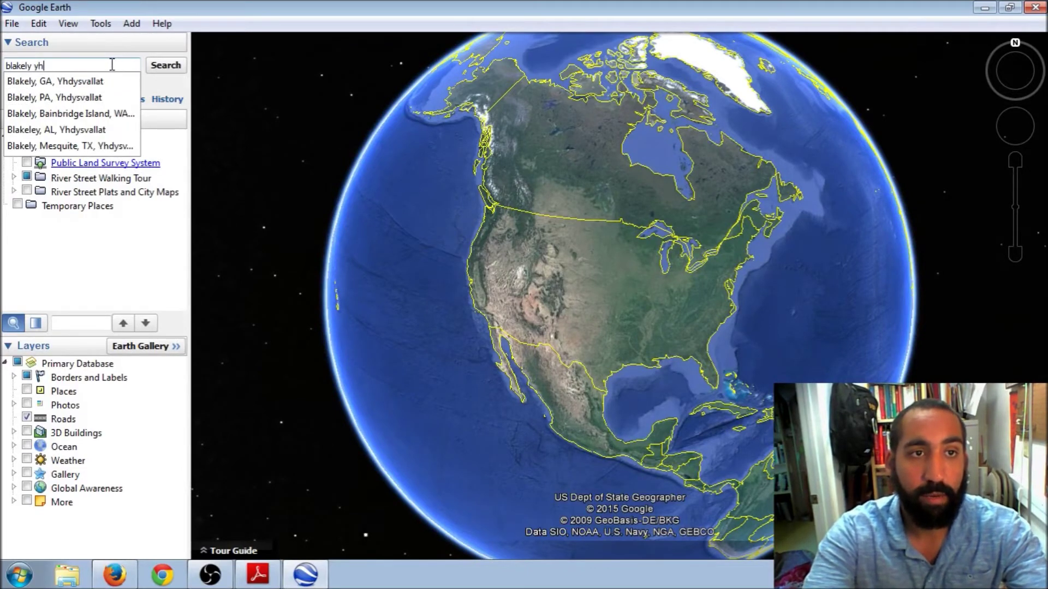
key(BackSpace)
key(BackSpace)
text(harb)
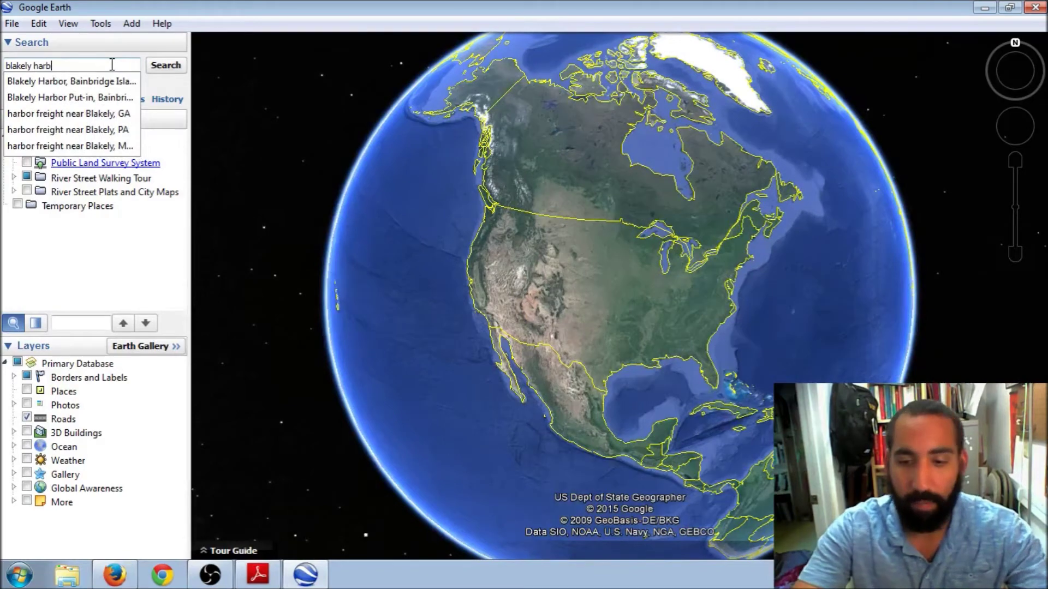
key(Down)
key(Return)
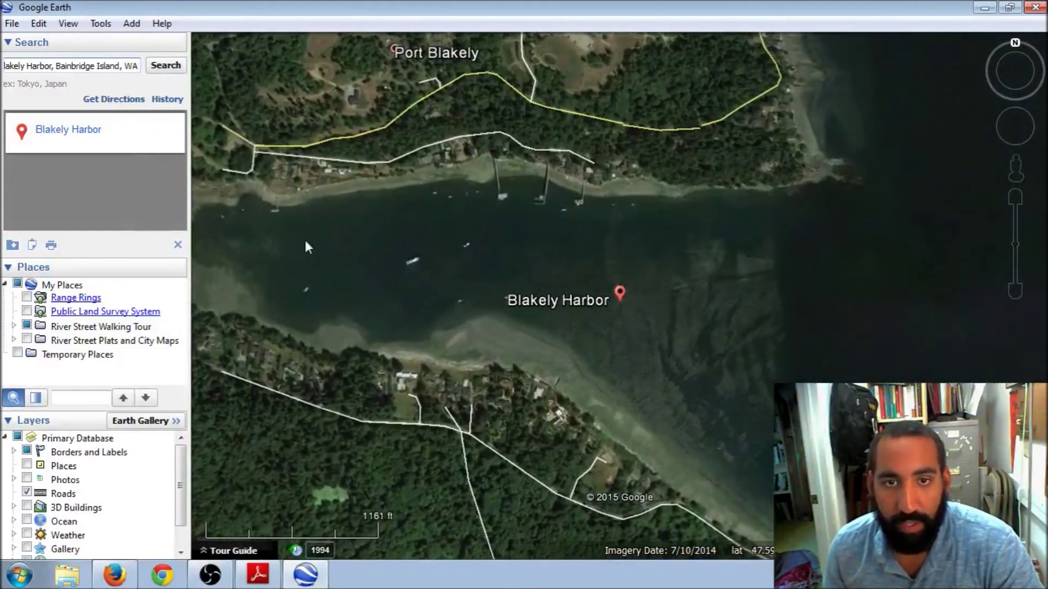
Pan and zoom out to show Port Blakely and the roads north of the harbor.
drag(305, 246, 566, 265)
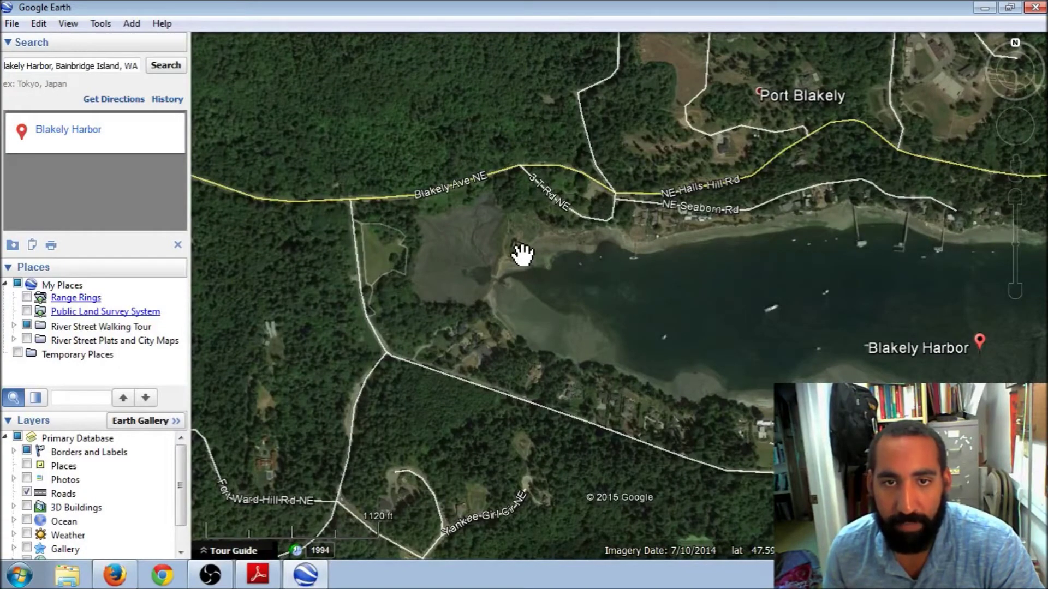
scroll(521, 253, up, 5)
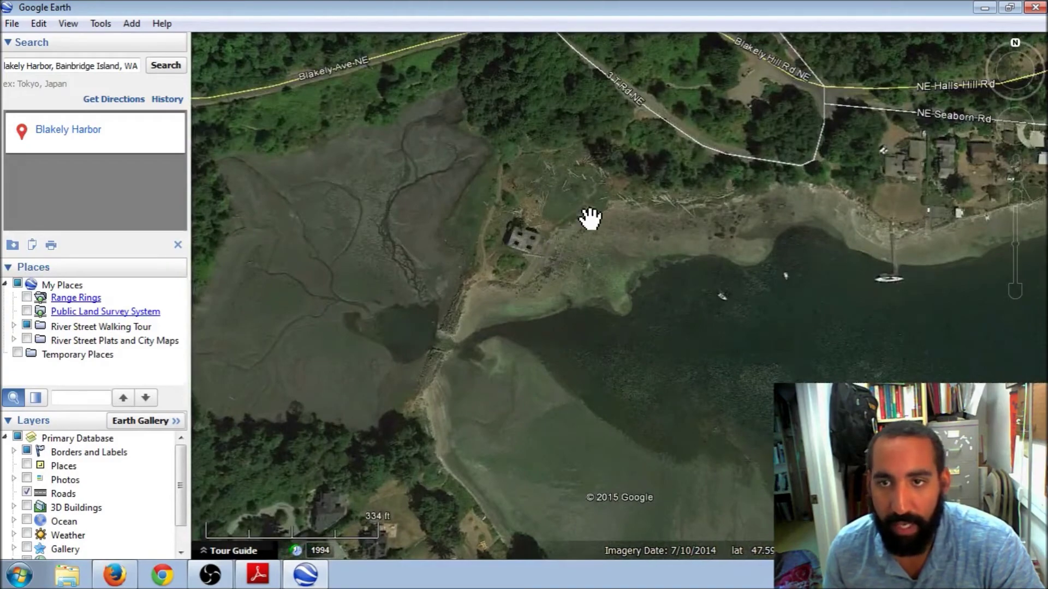
scroll(589, 218, down, 3)
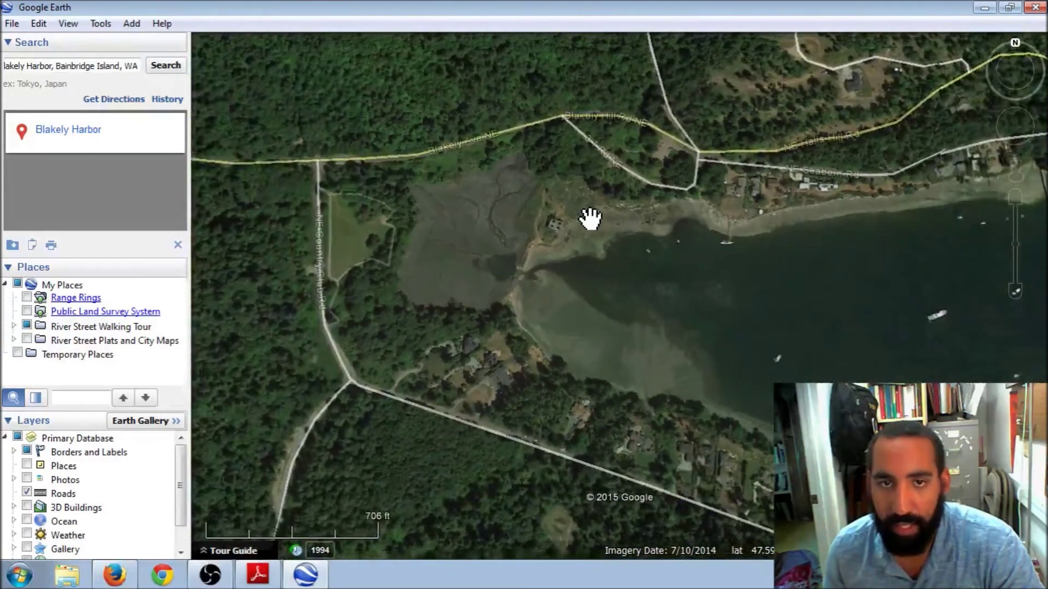
scroll(589, 218, down, 4)
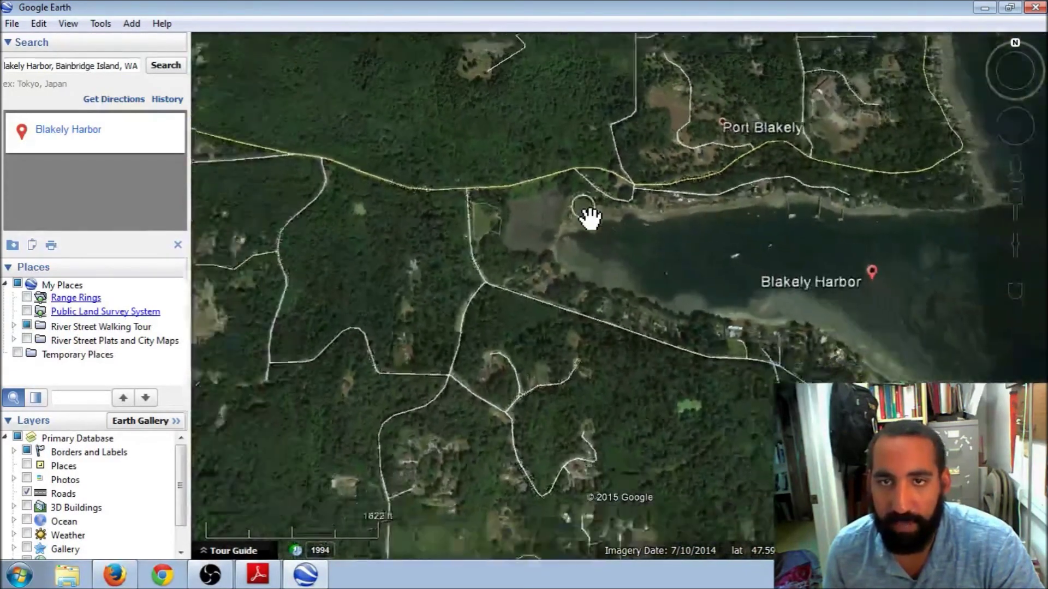
scroll(589, 218, down, 2)
scroll(589, 218, up, 2)
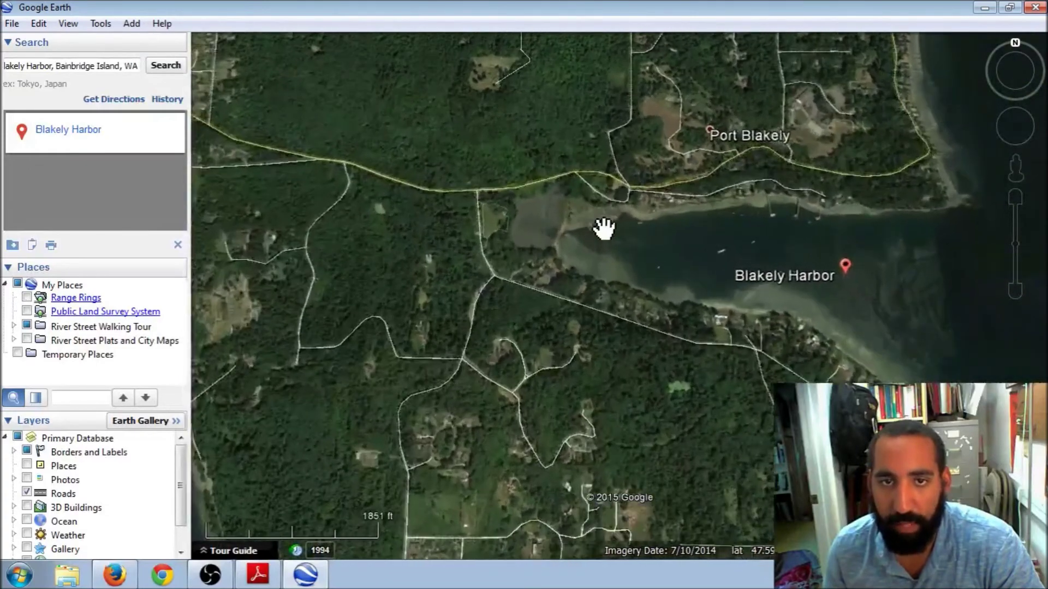
drag(567, 223, 603, 351)
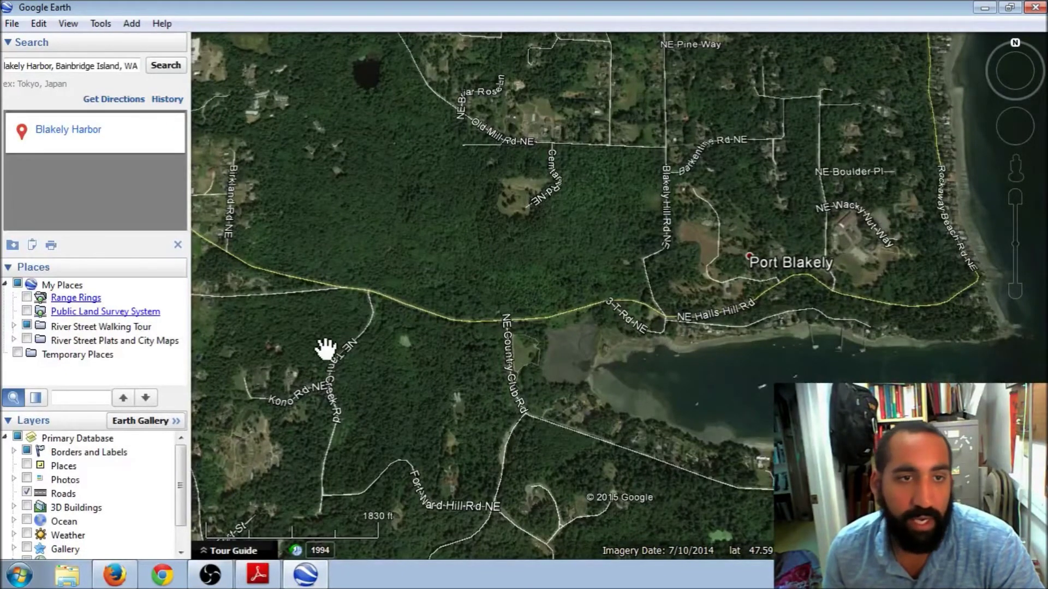
Enable the Public Land Survey System layer with the Townships overlay.
click(27, 312)
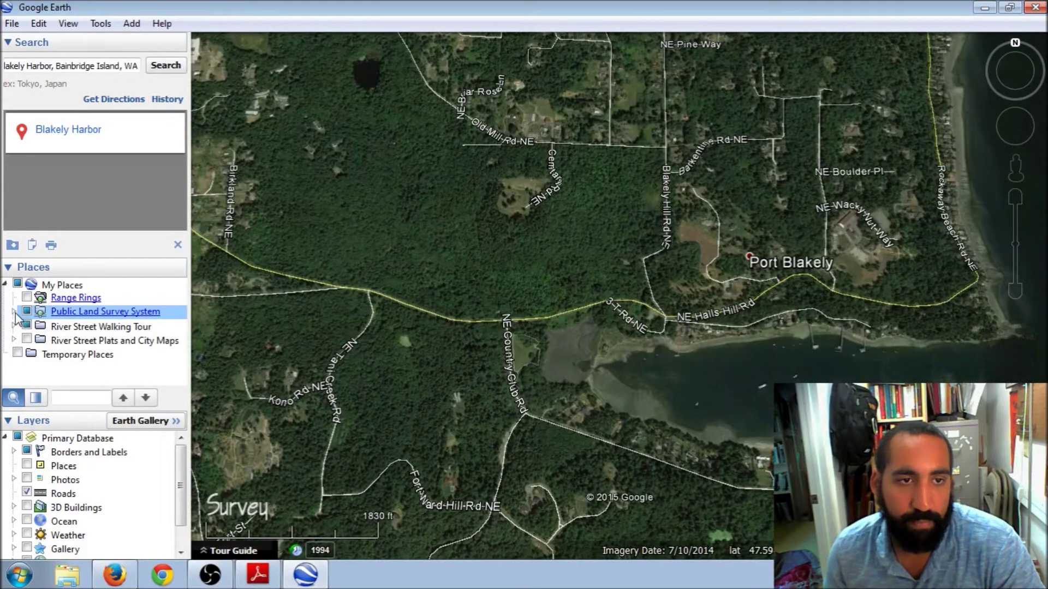
click(14, 311)
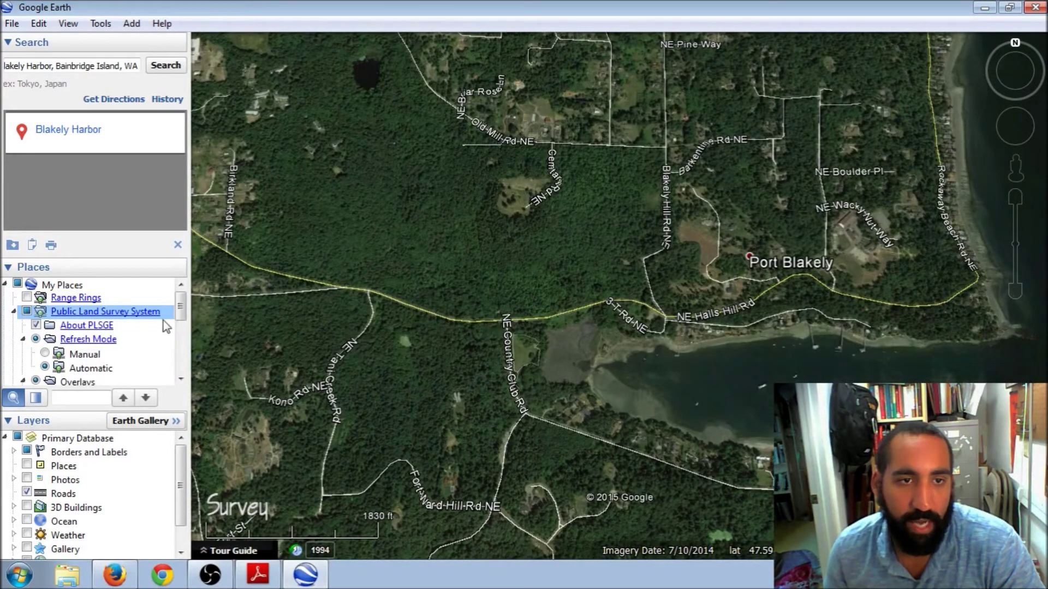
drag(180, 316, 184, 341)
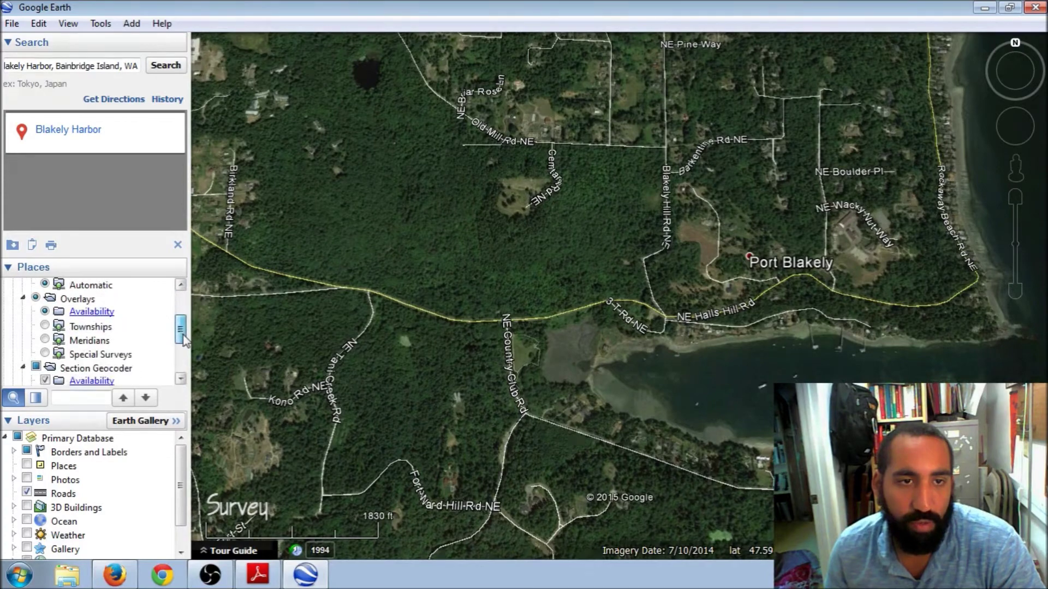
click(45, 327)
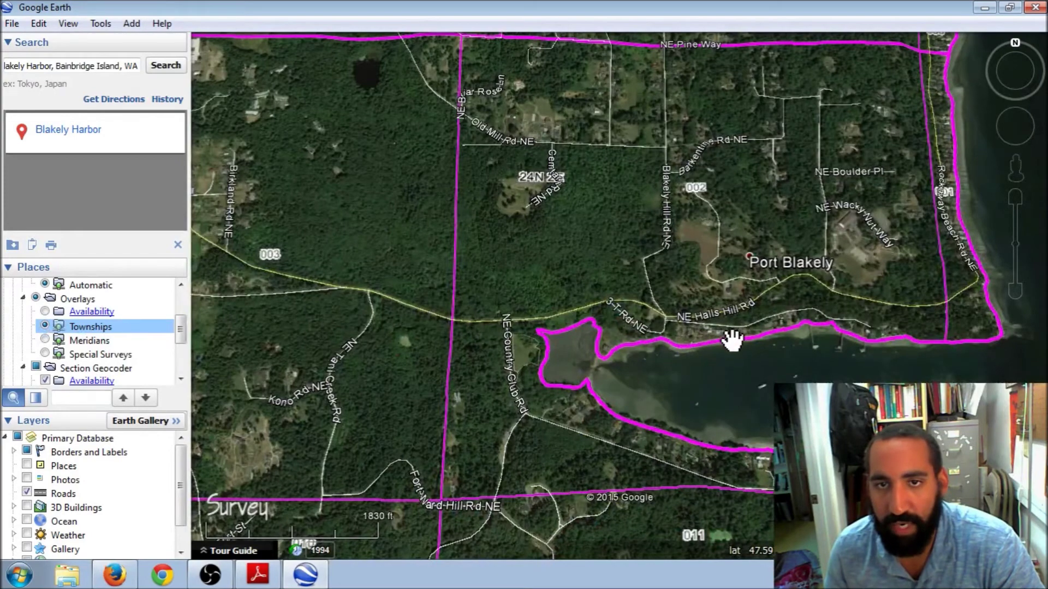
Zoom to frame township 24N 2E and section 002, then return to the cover-sheet PDF.
scroll(600, 337, down, 3)
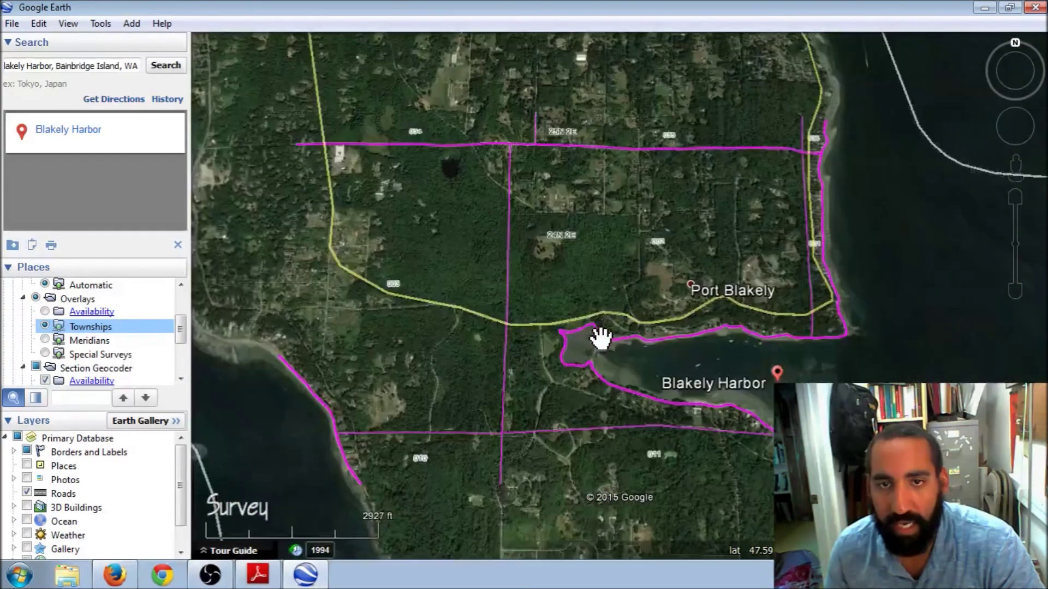
scroll(600, 338, down, 3)
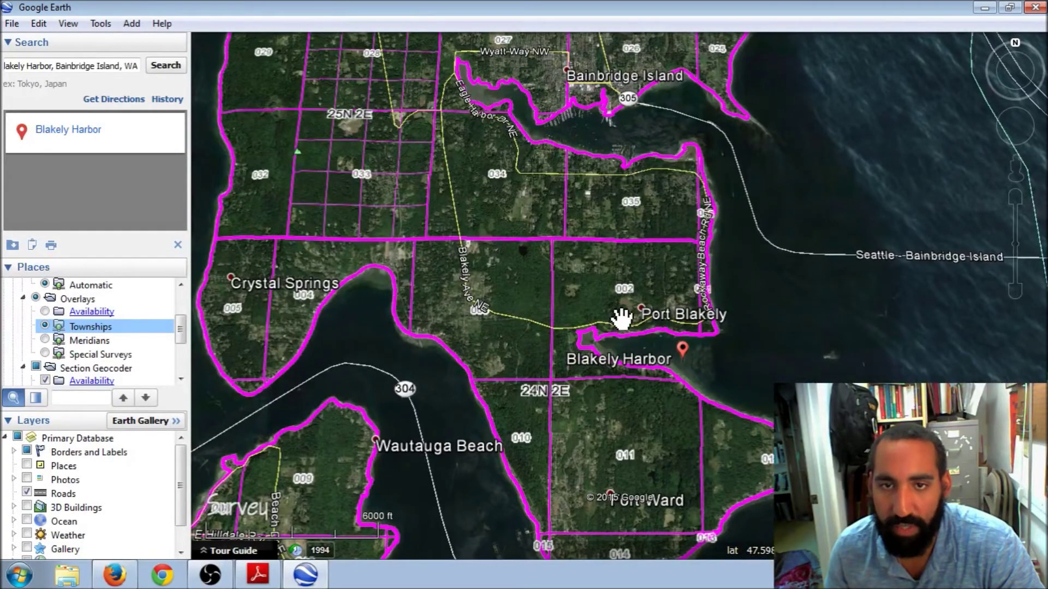
scroll(615, 323, up, 4)
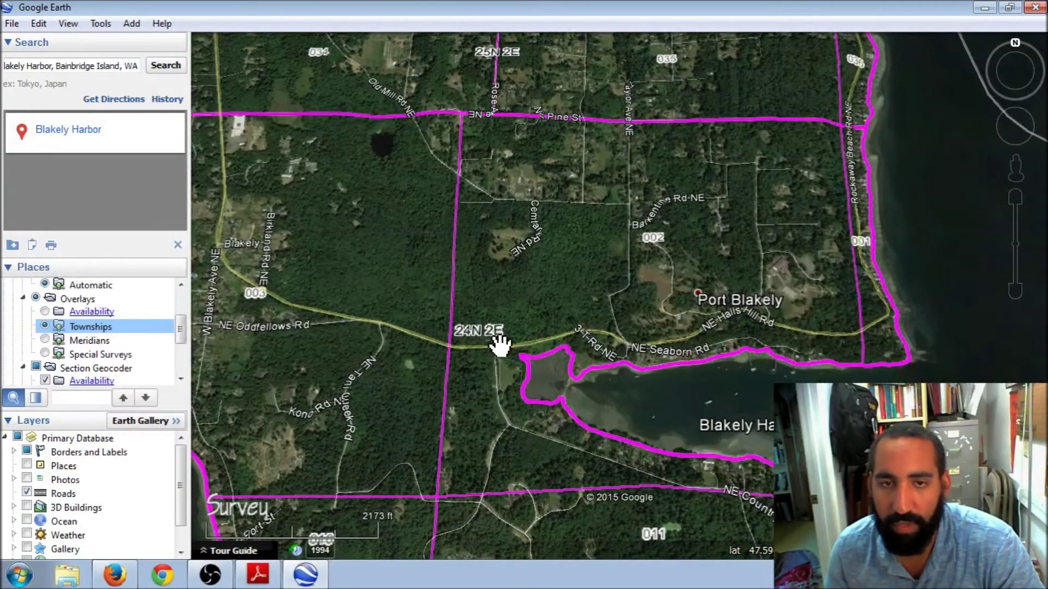
click(265, 577)
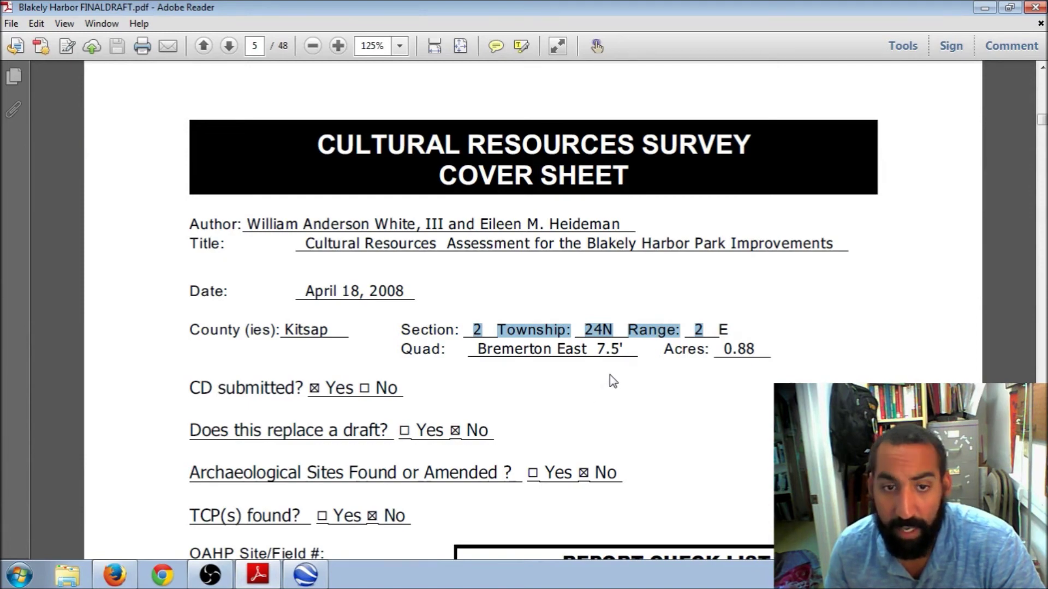
Return to the Google Earth map showing township 24N 2E and section 002.
click(305, 575)
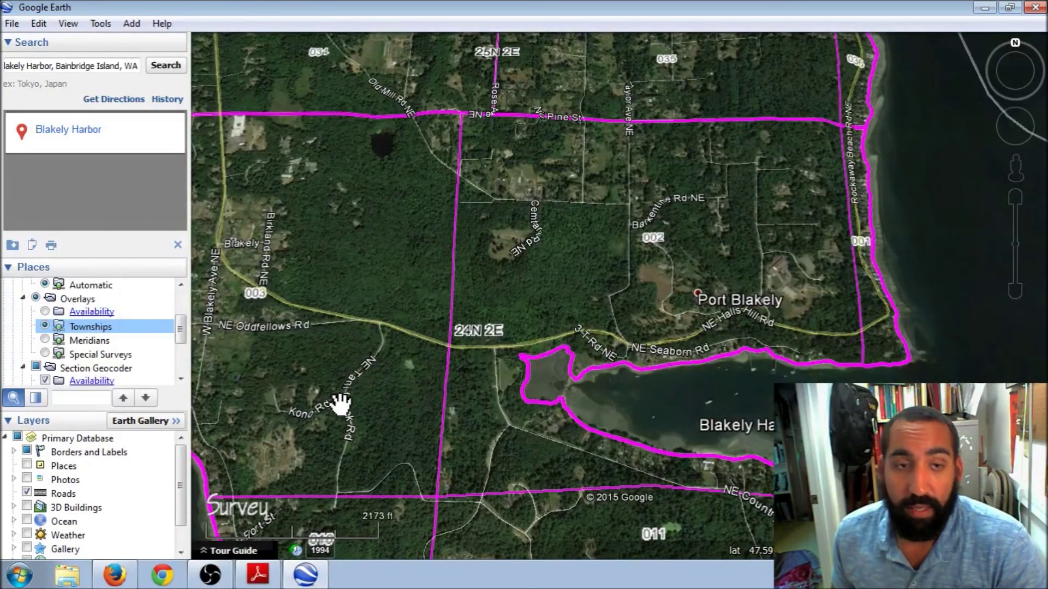
key(alt+Tab)
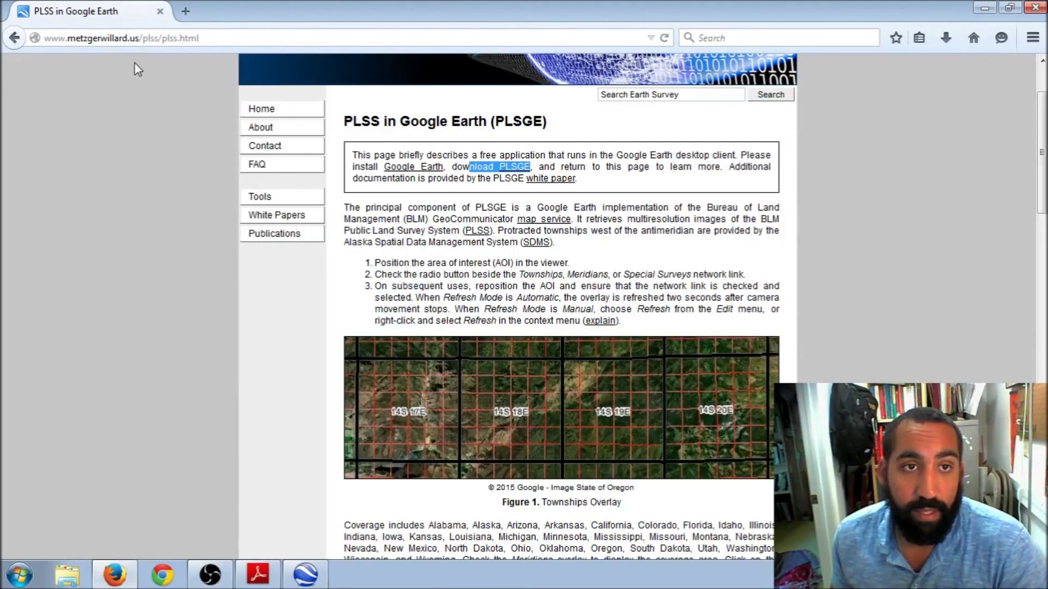
drag(200, 39, 37, 38)
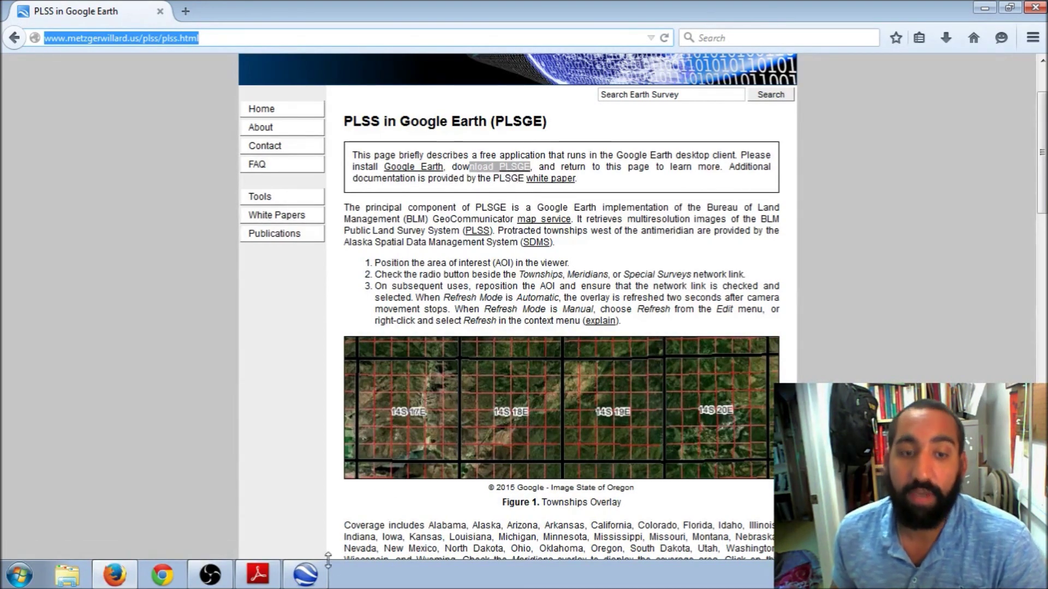
click(305, 575)
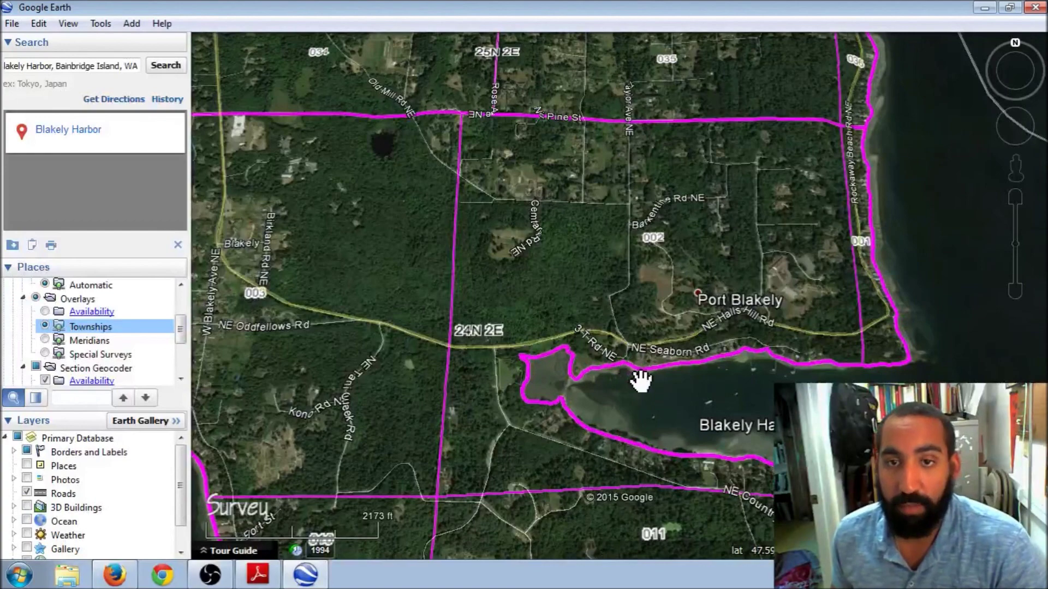